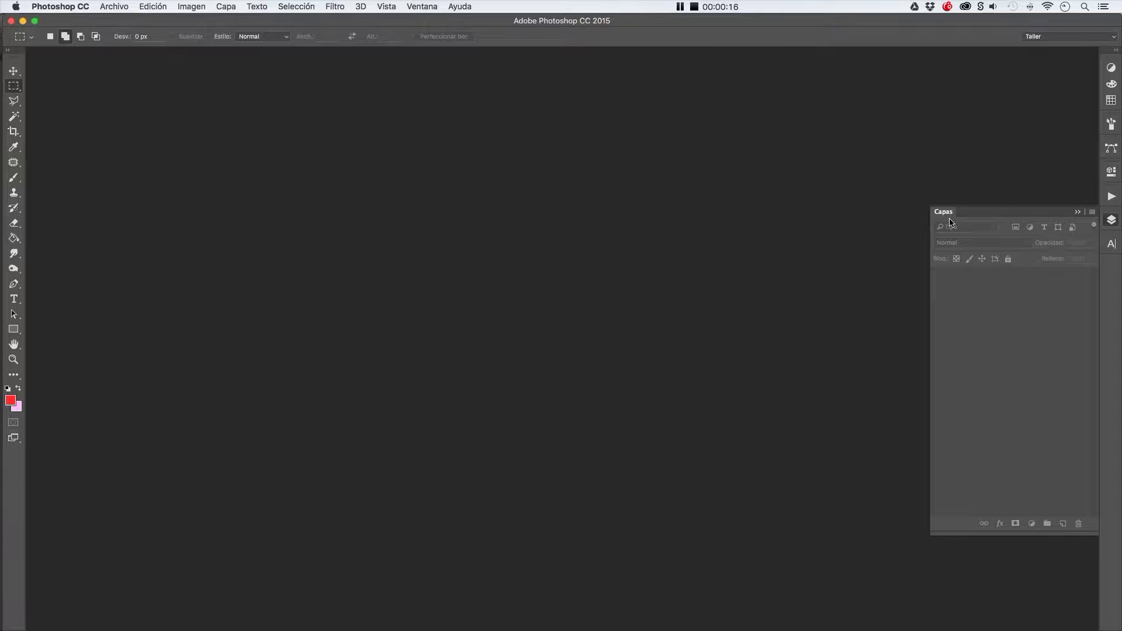
Step: Drag t0000001.jpg from the Descargas folder in Finder onto Photoshop
{"action": "key", "text": "super+Tab"}
{"action": "key", "text": "super+Tab"}
{"action": "key", "text": "super+Tab"}
{"action": "key", "text": "super+Tab"}
{"action": "left_click", "coordinate": [704, 128]}
{"action": "left_click", "coordinate": [727, 101]}
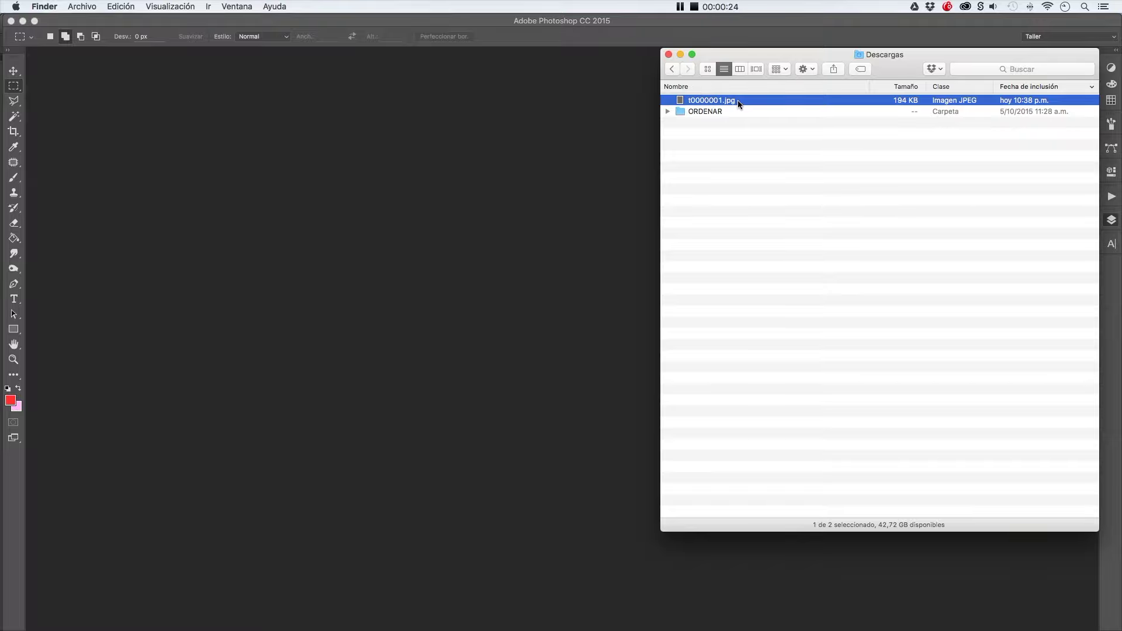
{"action": "left_click_drag", "start_coordinate": [739, 104], "coordinate": [376, 143]}
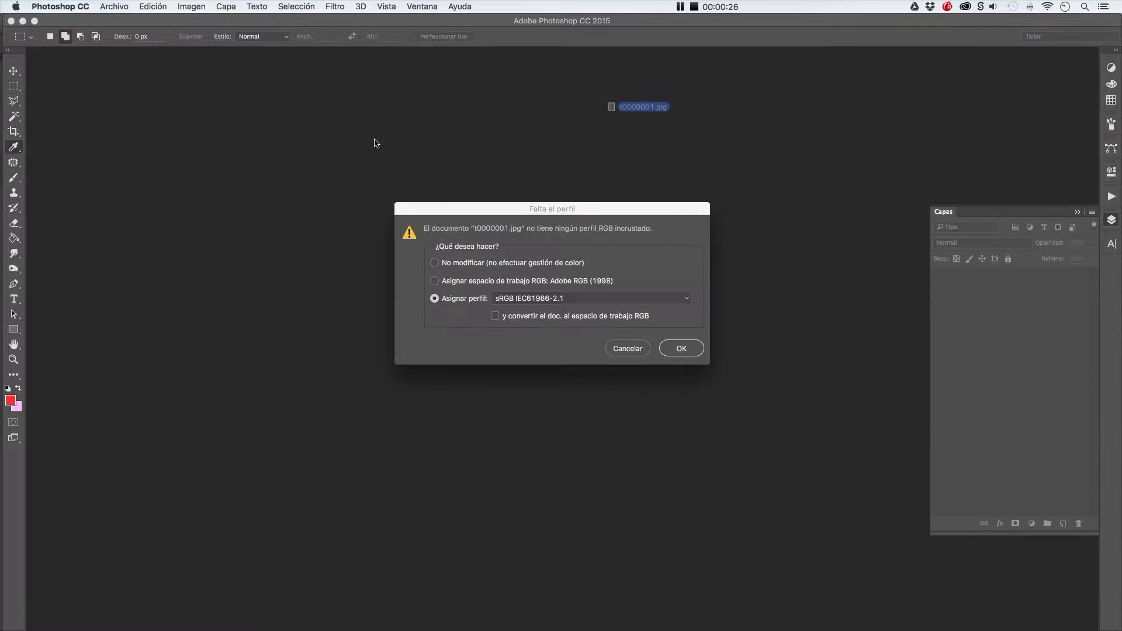
Step: Open the fabric image t0000001.jpg with the sRGB IEC61966-2.1 profile assigned
{"action": "left_click", "coordinate": [689, 349]}
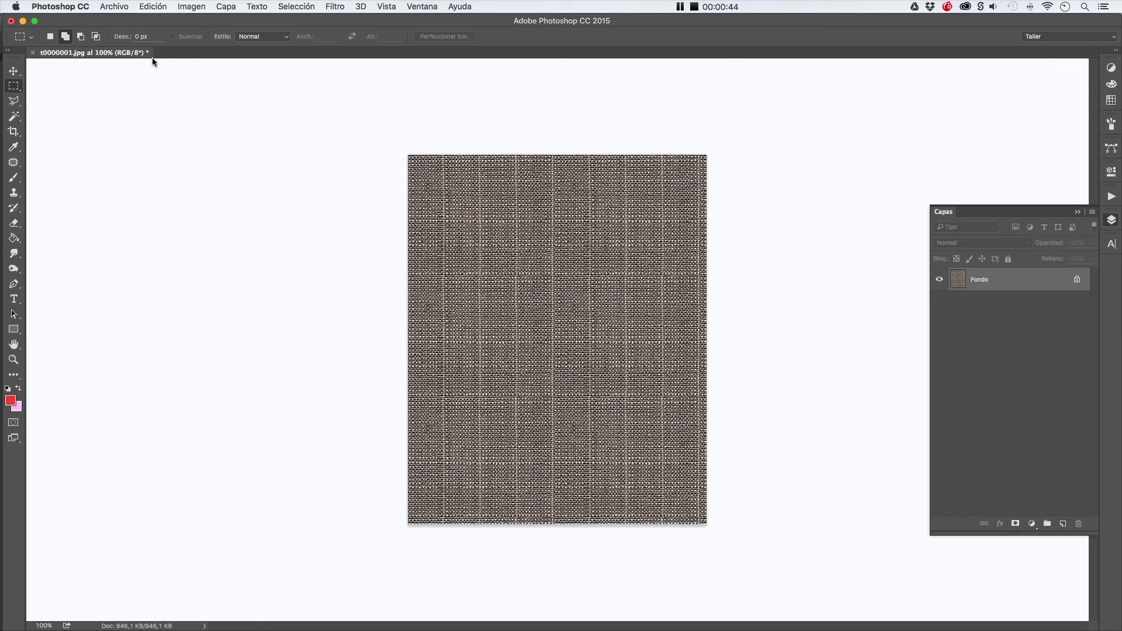
Step: Define the whole fabric image as a pattern named t0000001.jpg via Edición > Definir motivo
{"action": "left_click", "coordinate": [154, 7]}
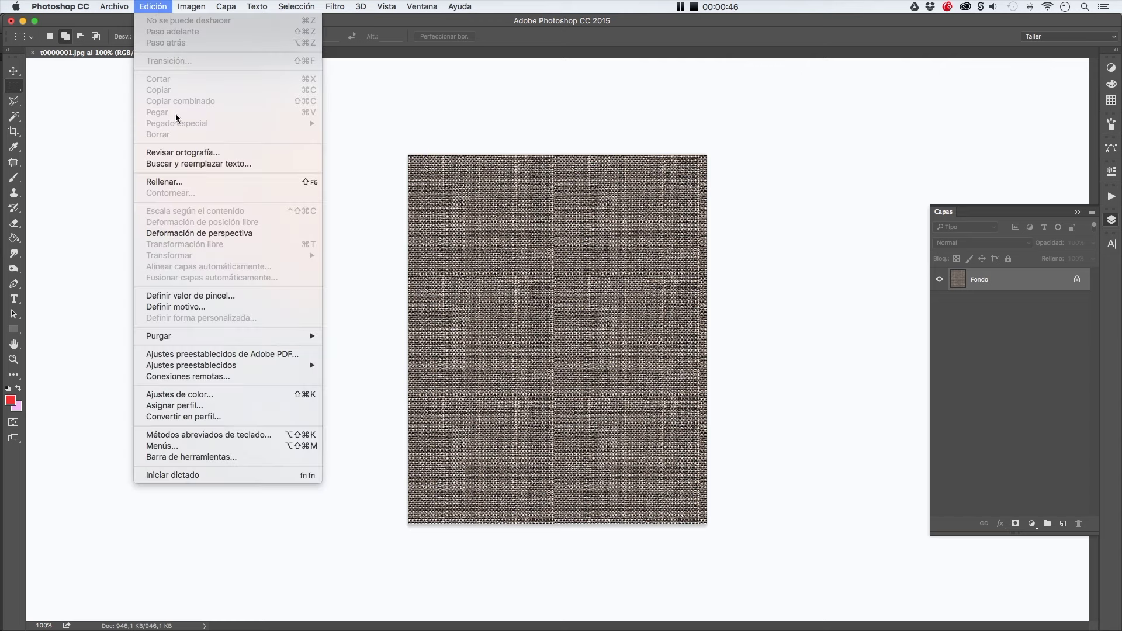
{"action": "left_click", "coordinate": [217, 307]}
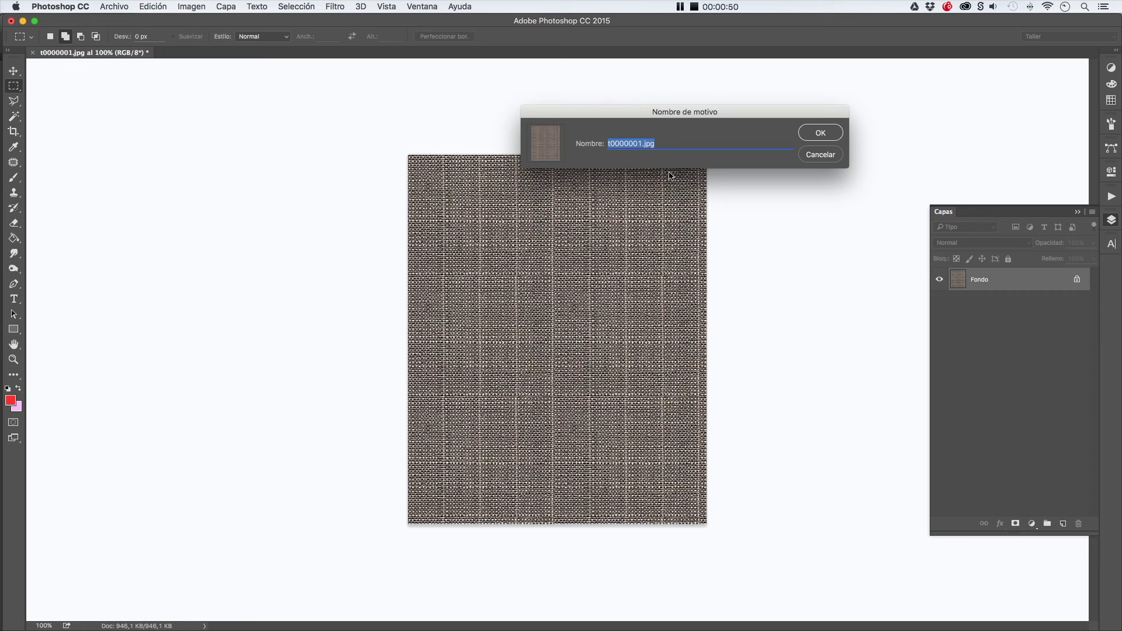
{"action": "key", "text": "Return"}
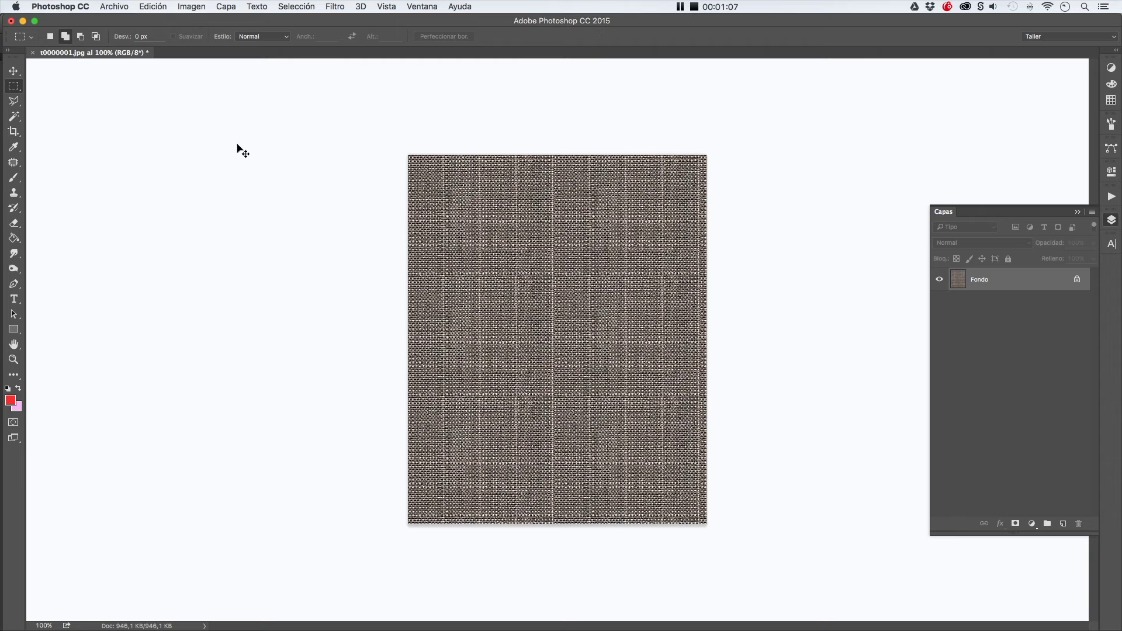
{"action": "key", "text": "super+n"}
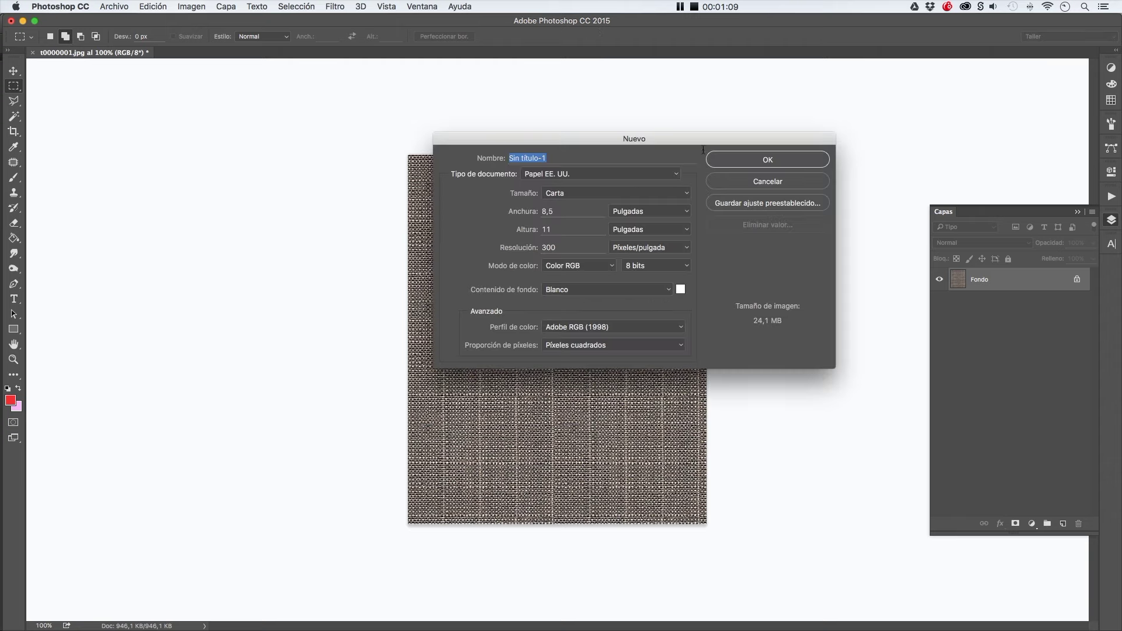
Step: Create a blank Carta-size document and marquee-select a large rectangle across its upper area
{"action": "left_click", "coordinate": [731, 159]}
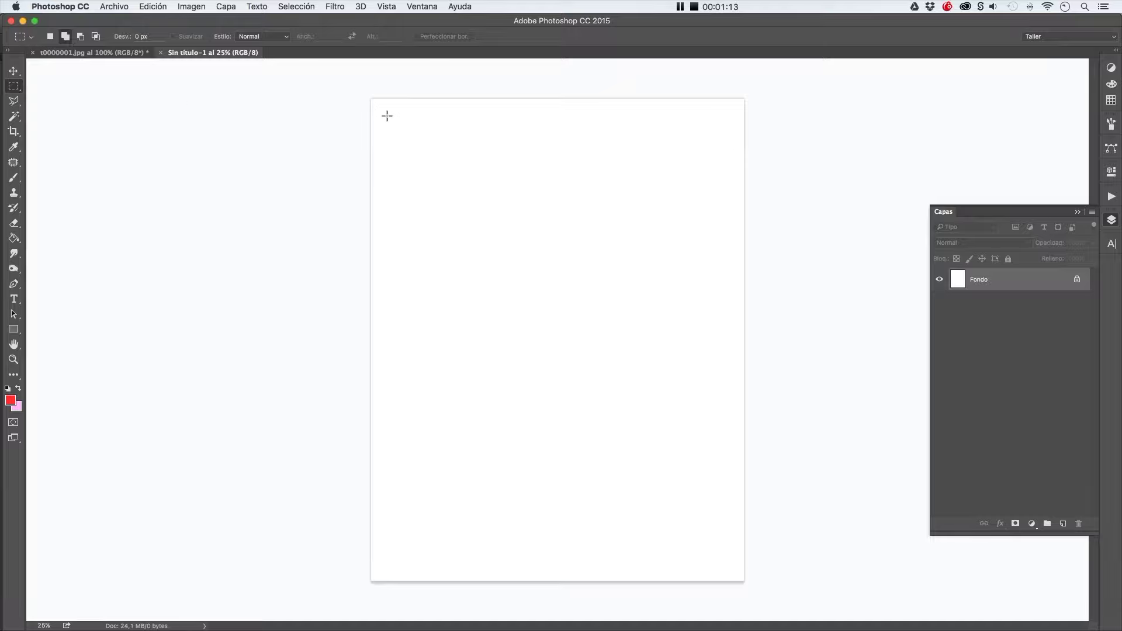
{"action": "left_click_drag", "start_coordinate": [389, 120], "coordinate": [721, 429]}
{"action": "left_click", "coordinate": [1031, 523]}
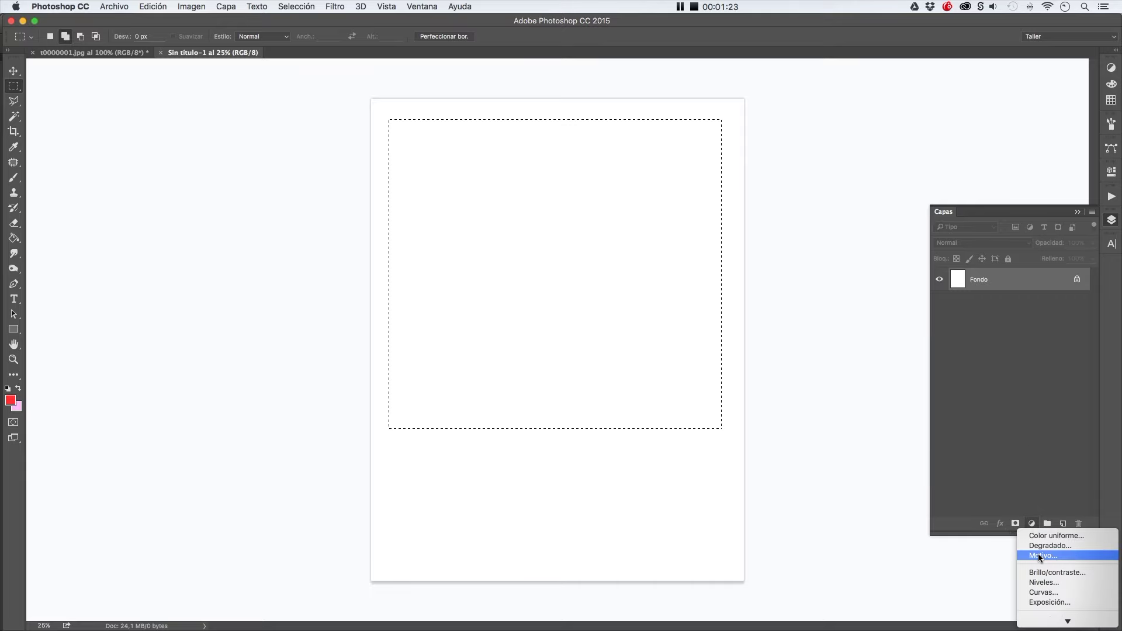
Step: Add a Motivo pattern fill layer to the selection, keeping the newly defined fabric pattern
{"action": "left_click", "coordinate": [1058, 555]}
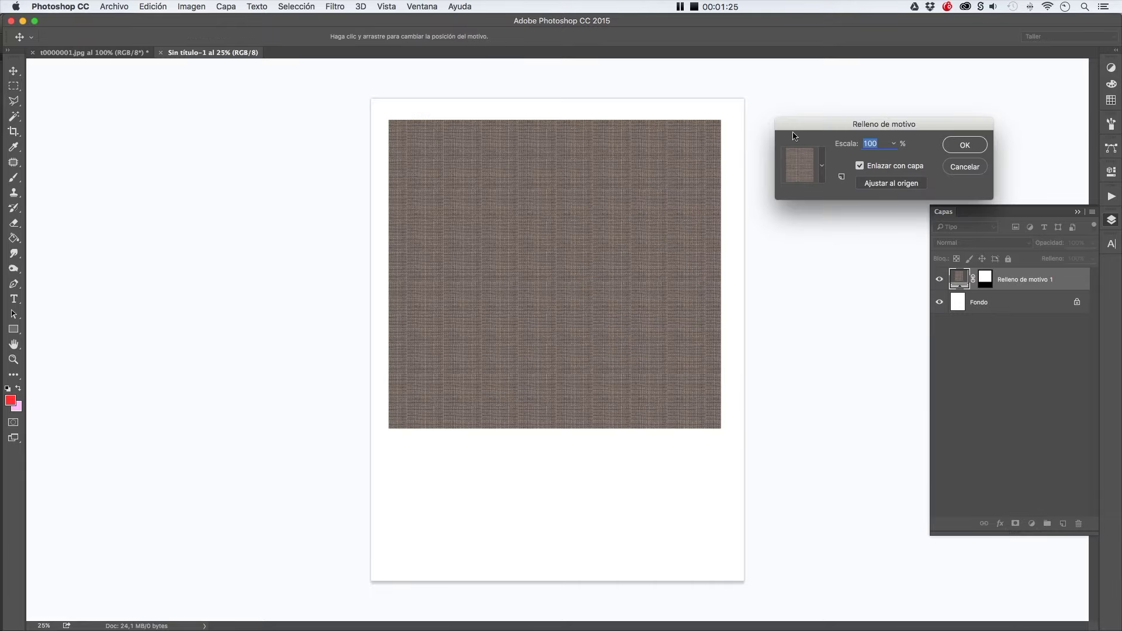
{"action": "left_click", "coordinate": [823, 166]}
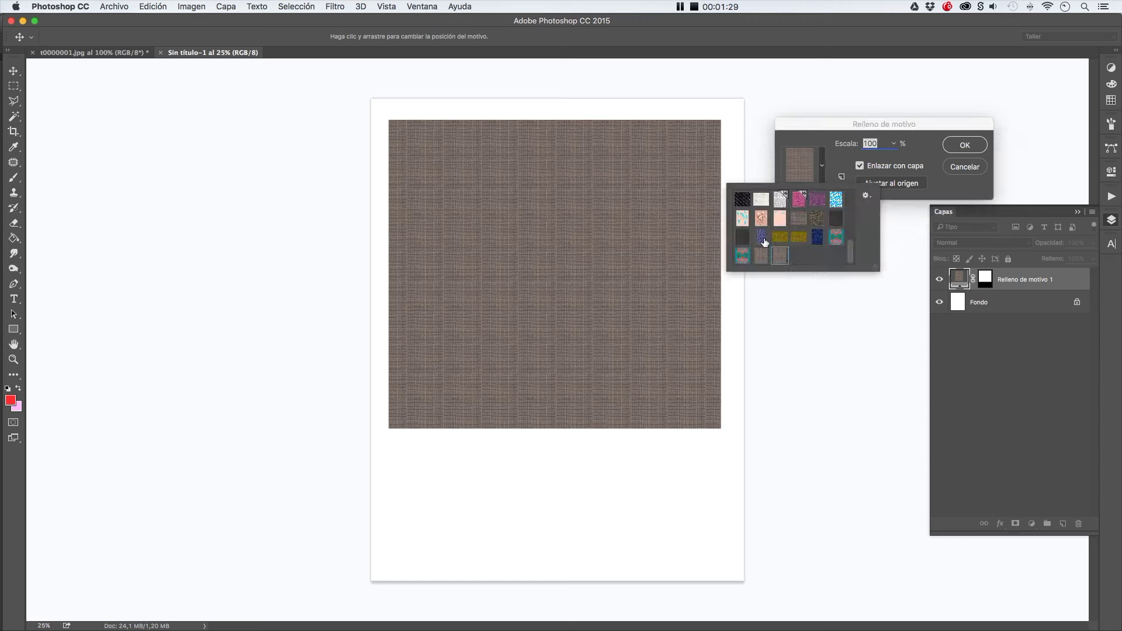
{"action": "mouse_move", "coordinate": [831, 220]}
{"action": "left_mouse_down"}
{"action": "mouse_move", "coordinate": [814, 255]}
{"action": "mouse_move", "coordinate": [801, 253]}
{"action": "left_mouse_up"}
{"action": "left_click", "coordinate": [815, 242]}
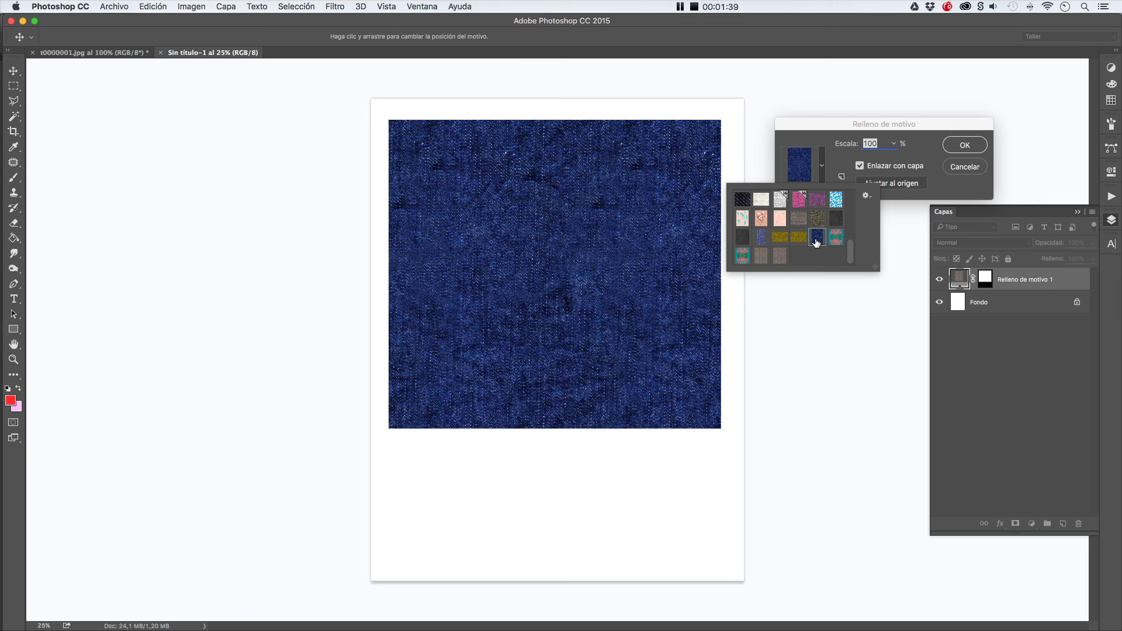
{"action": "left_click", "coordinate": [765, 243]}
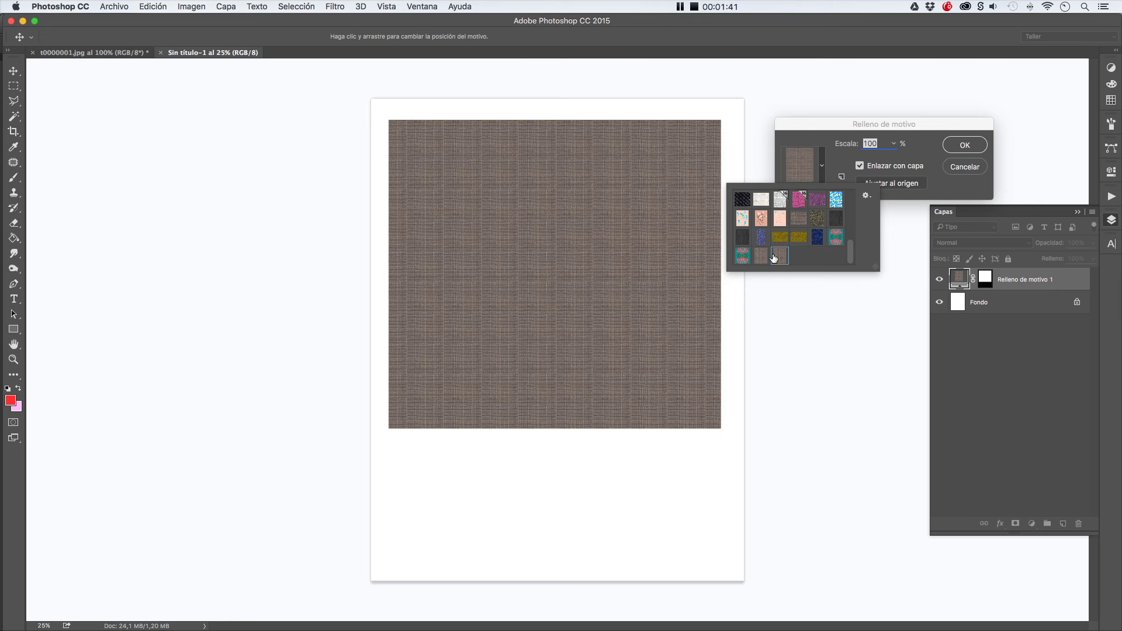
{"action": "left_click", "coordinate": [881, 142]}
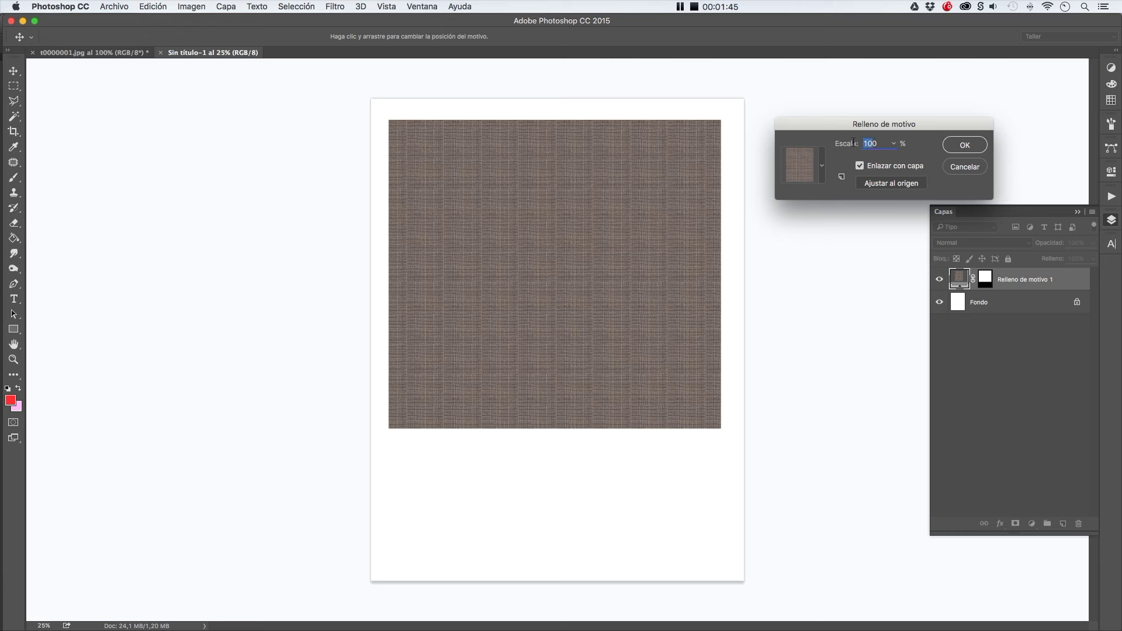
Step: Set the pattern fill Escala to 60% and apply it
{"action": "type", "text": "150"}
{"action": "key", "text": "Tab"}
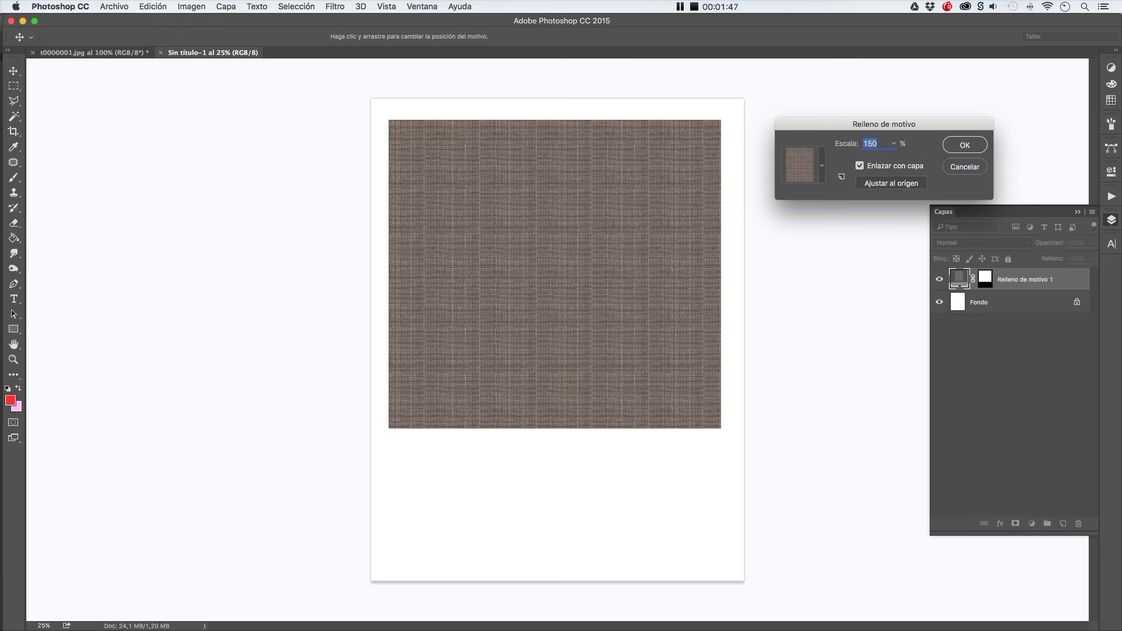
{"action": "type", "text": "60"}
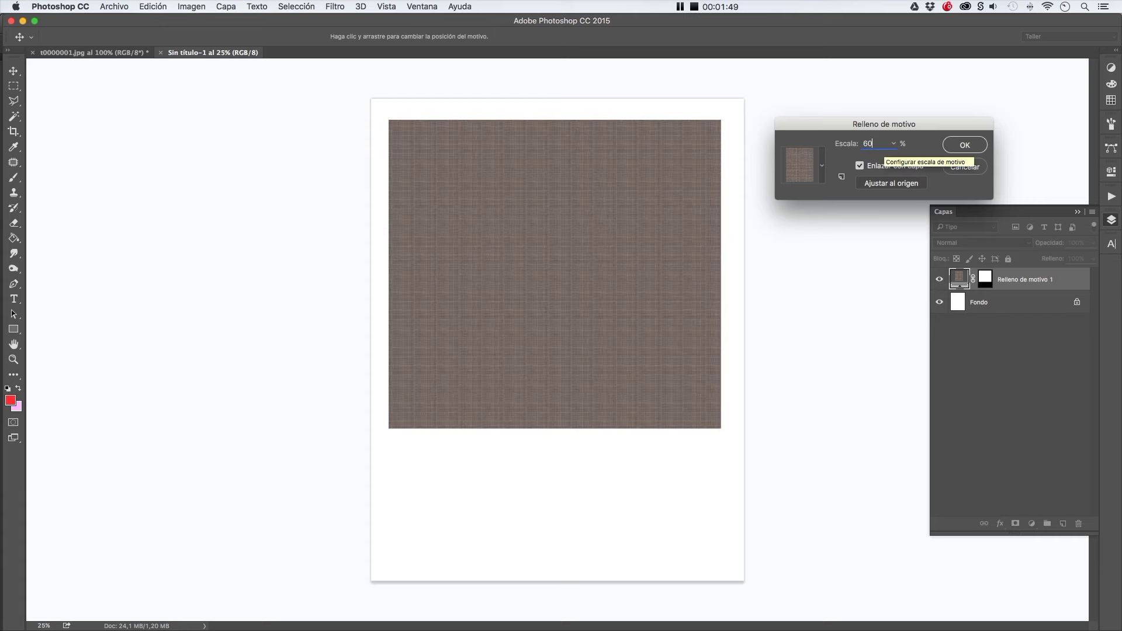
{"action": "left_click", "coordinate": [964, 145]}
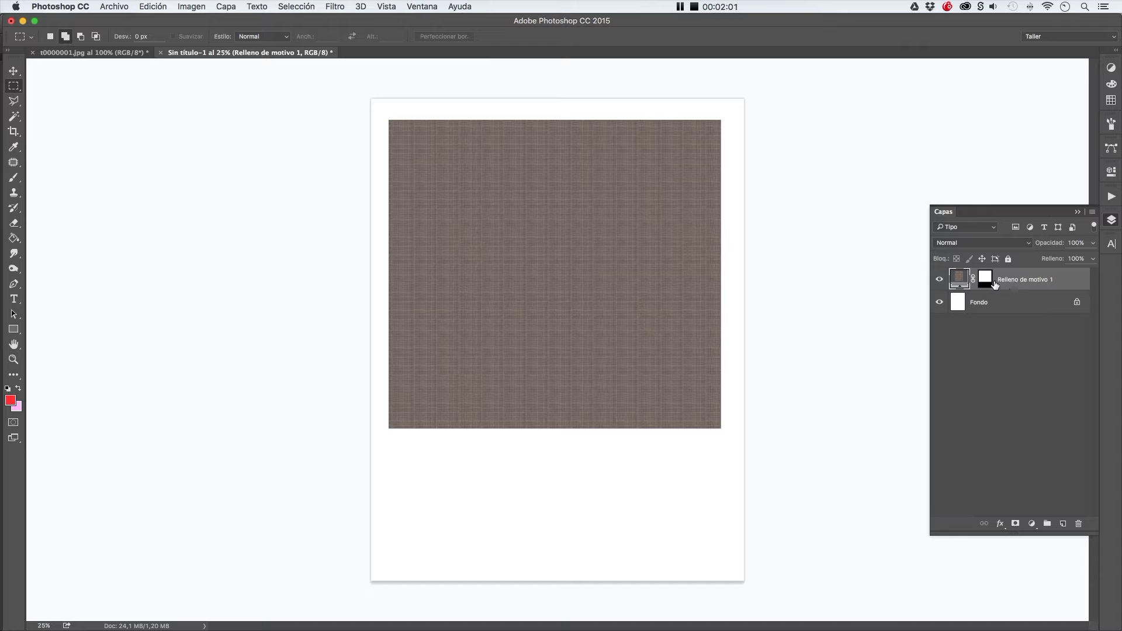
Step: Switch the Relleno de motivo 1 layer's pattern to the dark navy denim swatch
{"action": "double_click", "coordinate": [960, 281]}
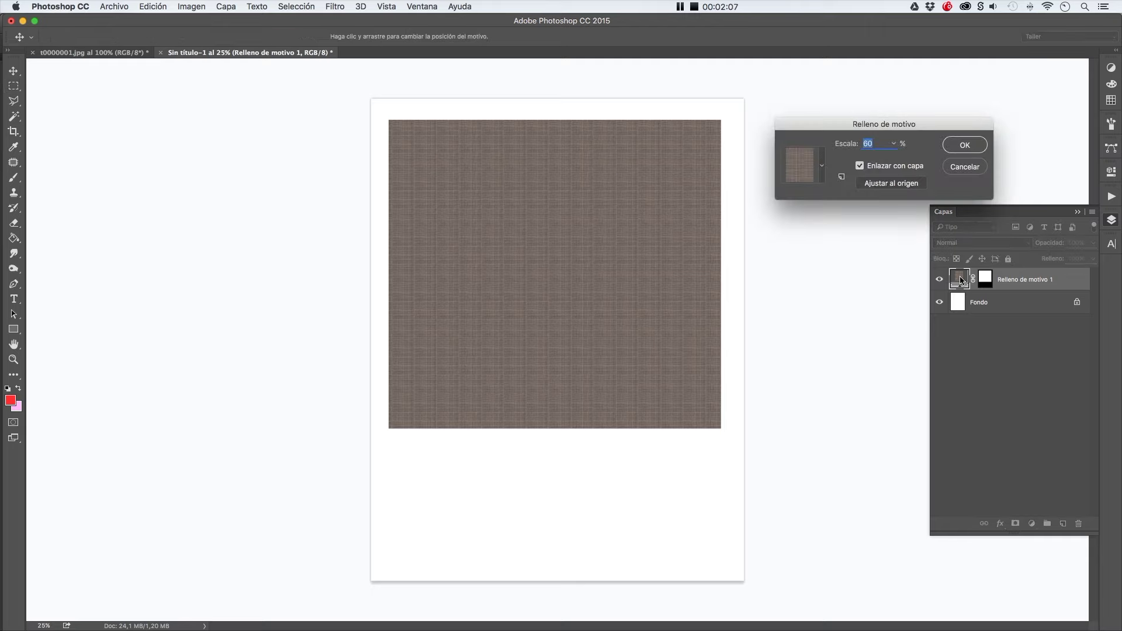
{"action": "left_click", "coordinate": [812, 173]}
{"action": "left_click", "coordinate": [761, 236]}
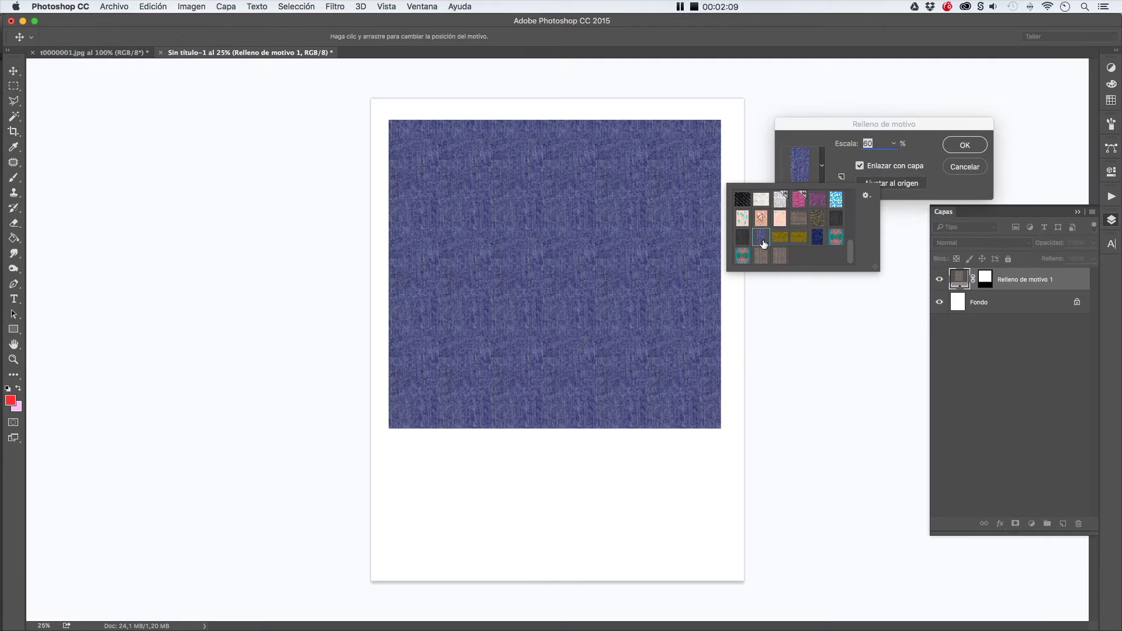
{"action": "left_click", "coordinate": [817, 237]}
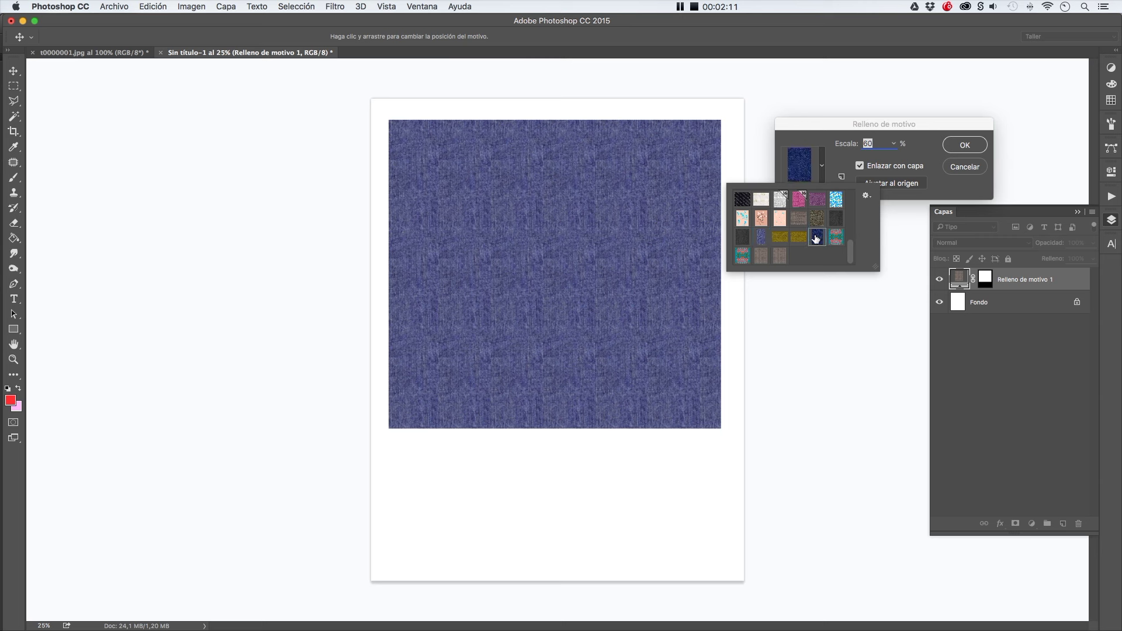
{"action": "left_click", "coordinate": [958, 150]}
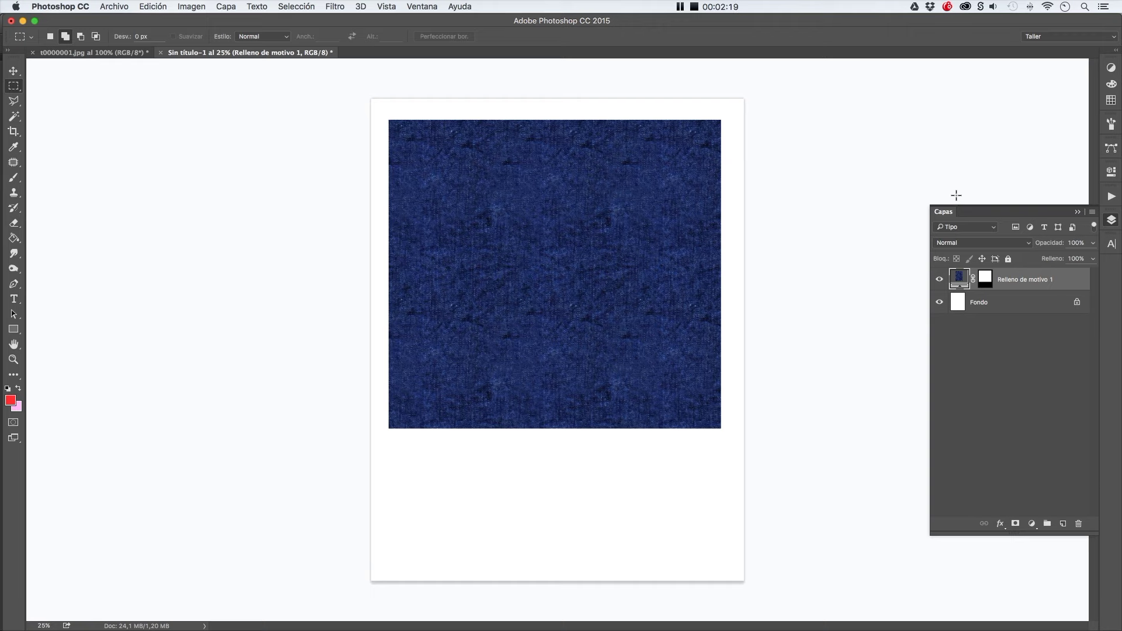
{"action": "left_click", "coordinate": [124, 52]}
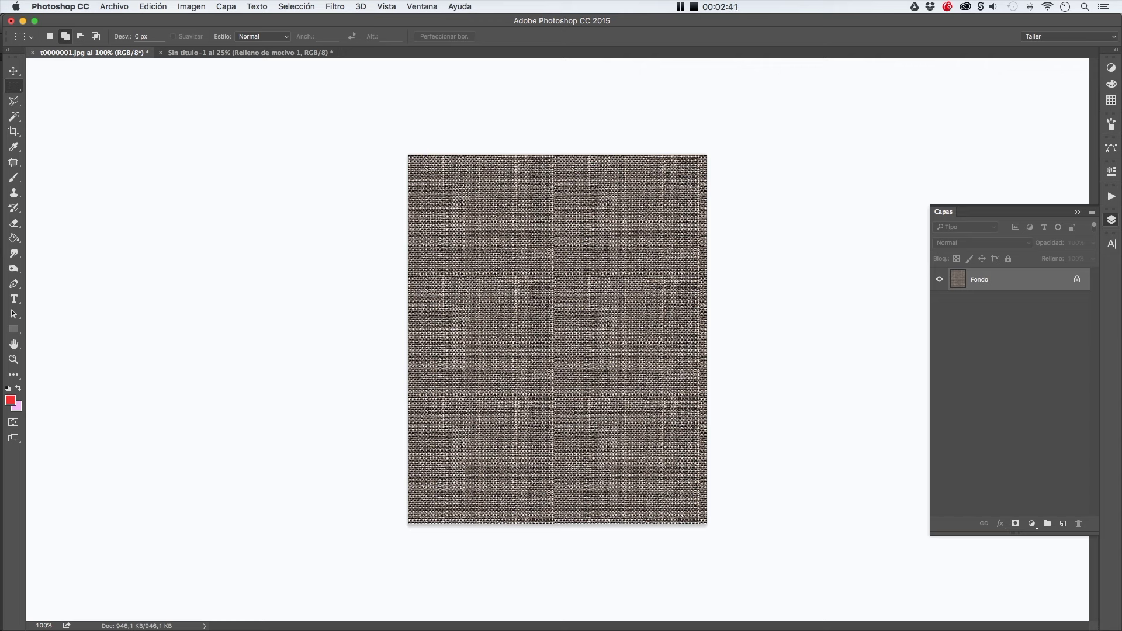
{"action": "left_click", "coordinate": [233, 52]}
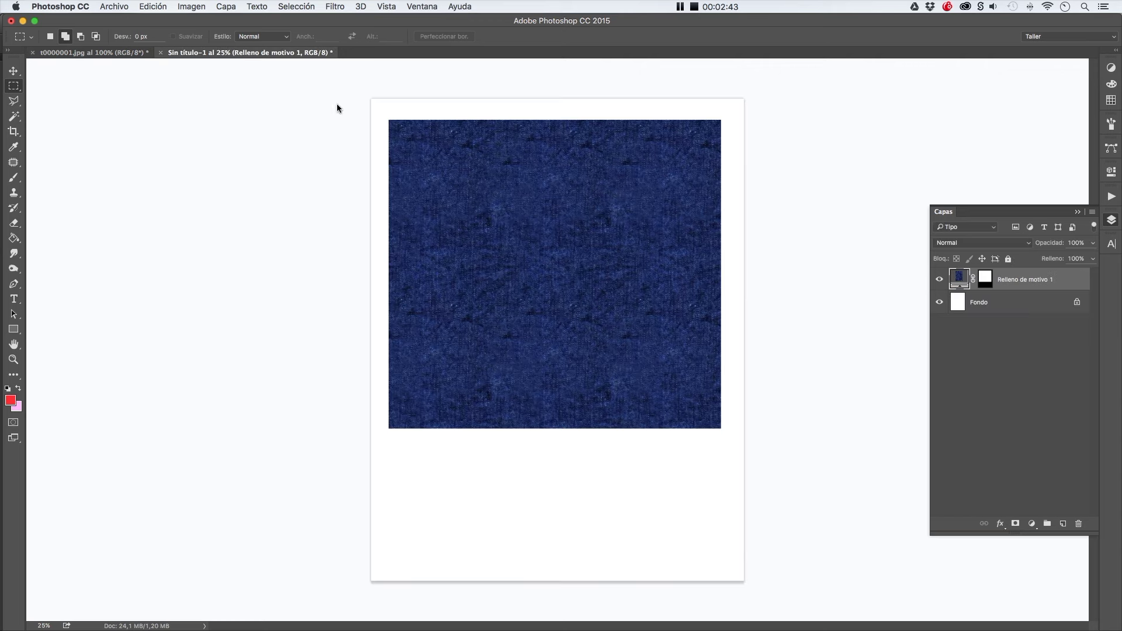